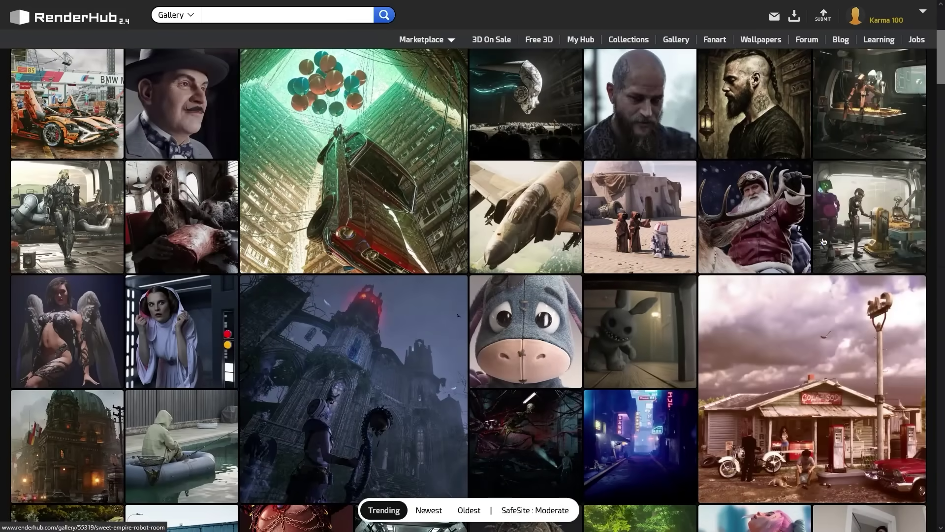
Step: Open the robot-room render's detail page and scroll through its work-in-progress sheets
click(915, 150)
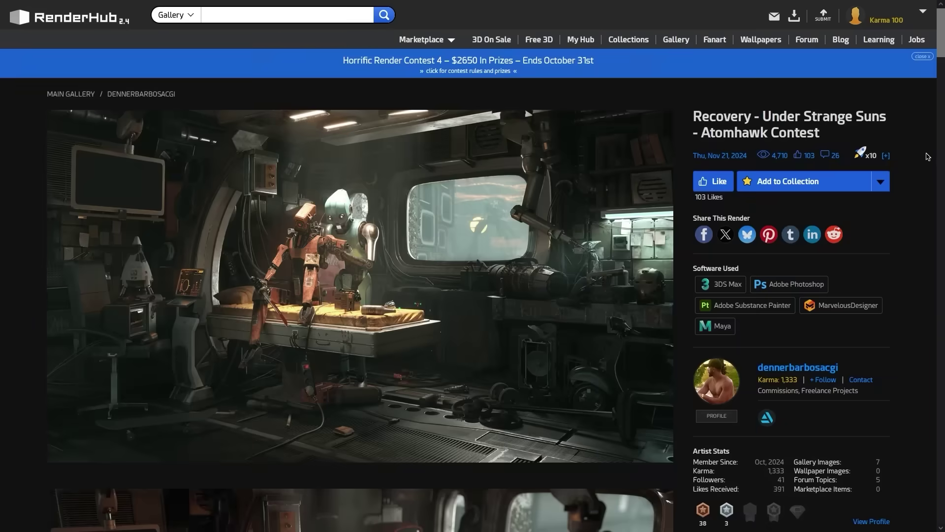
scroll(928, 156, down, 7)
scroll(928, 156, down, 20)
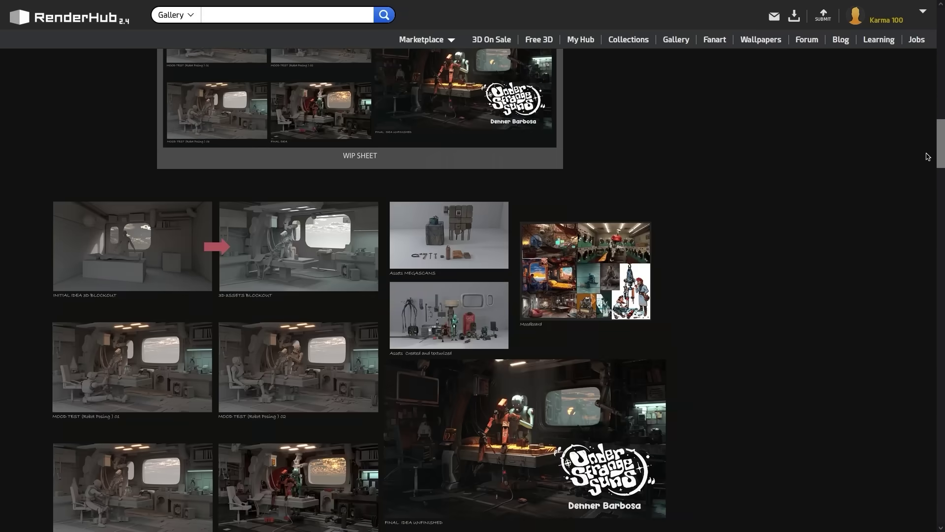
scroll(927, 157, down, 11)
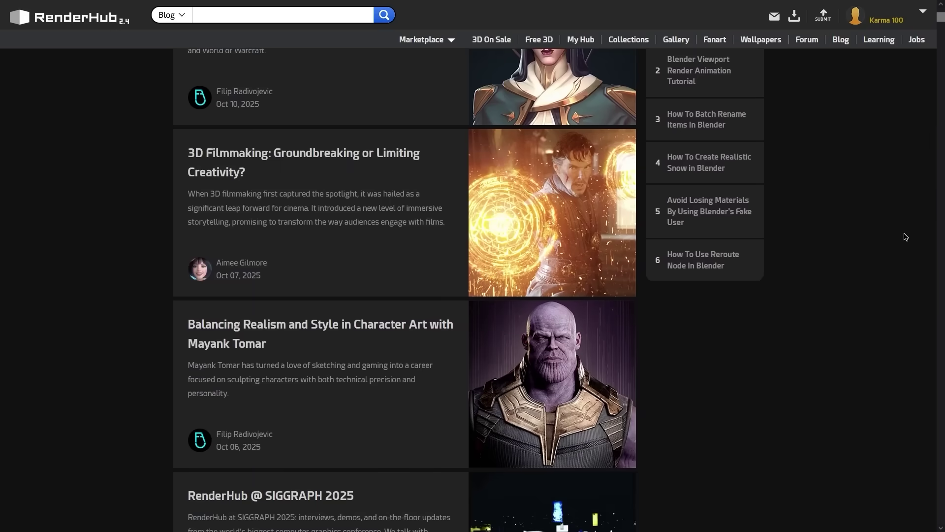
scroll(906, 237, down, 3)
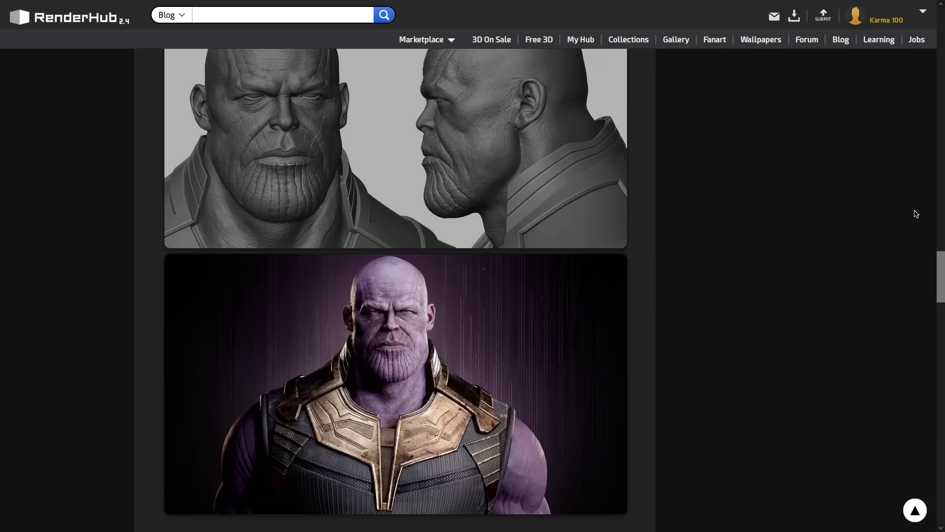
Step: Scroll through the blog's character-art articles
scroll(915, 213, down, 12)
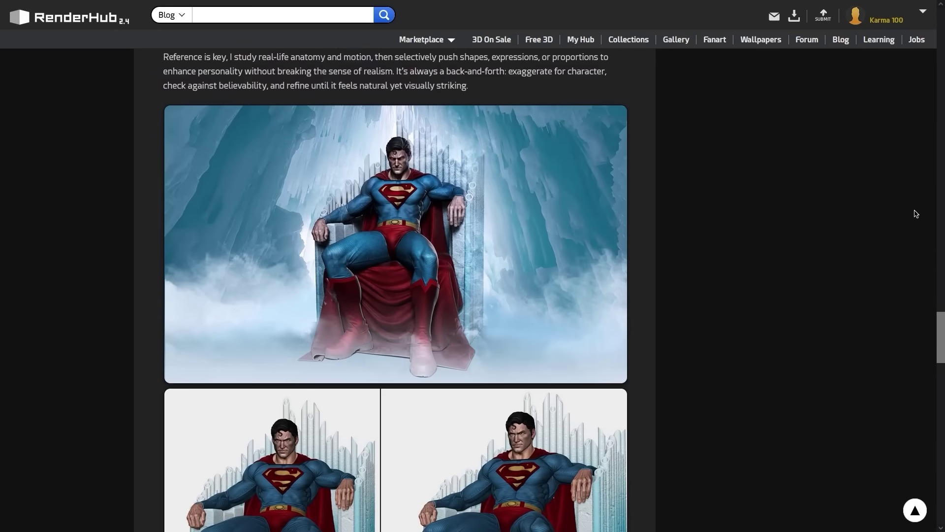
scroll(914, 211, down, 1)
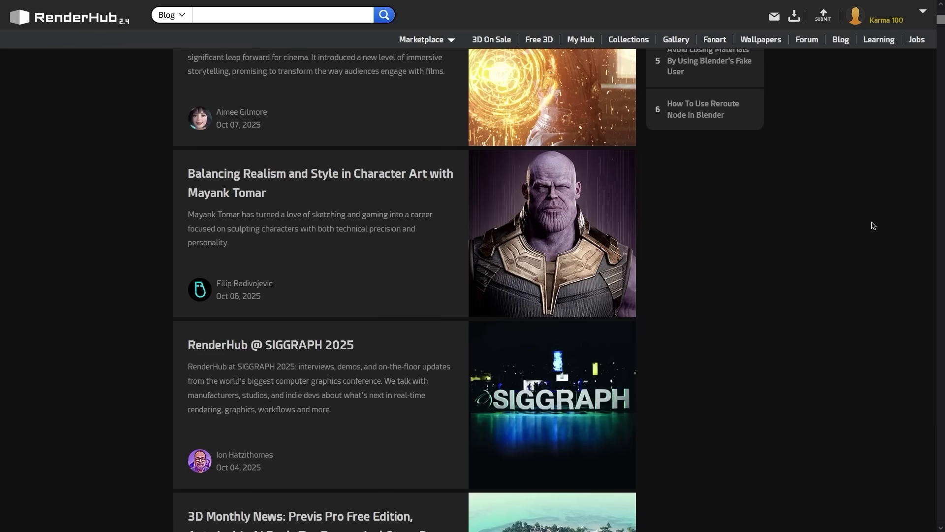
scroll(874, 226, down, 4)
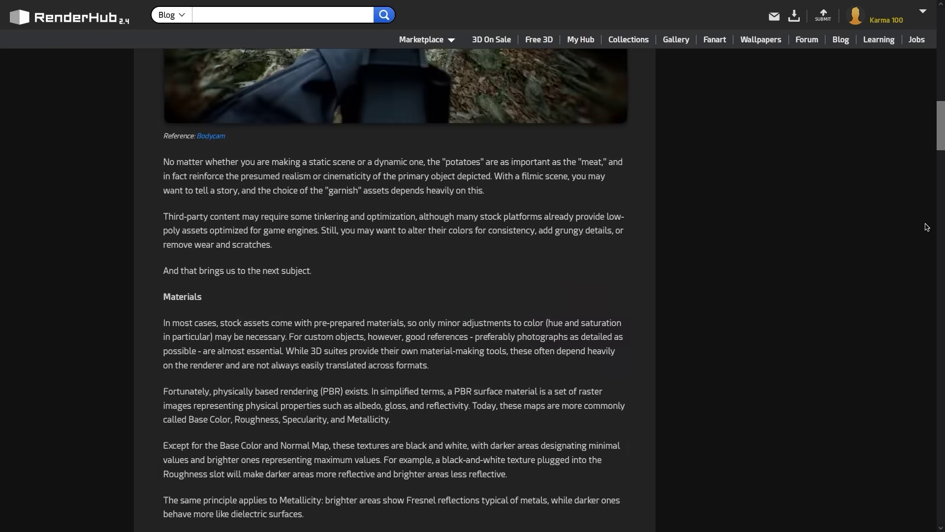
scroll(927, 227, down, 8)
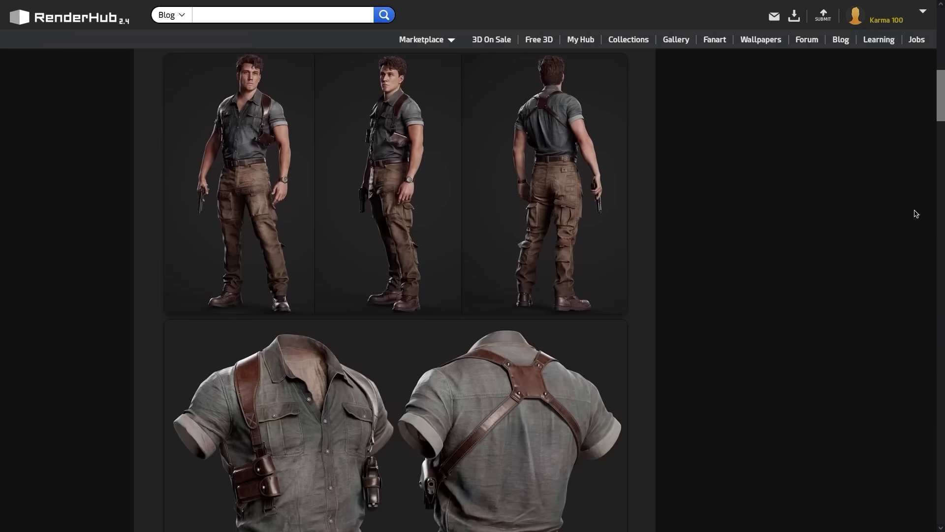
scroll(916, 214, down, 5)
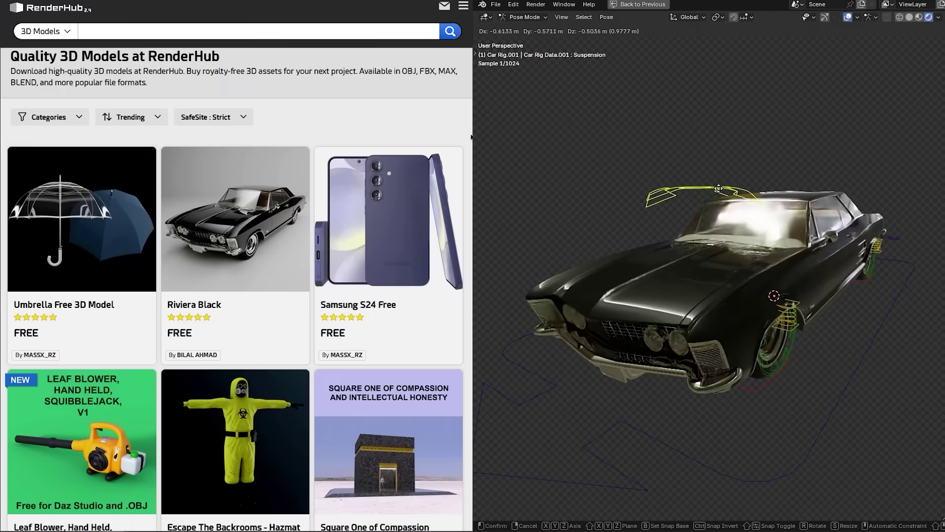
Step: Scroll the free 3D models listing from Riviera Black down toward the Nissan Frontier pickup
scroll(471, 137, down, 4)
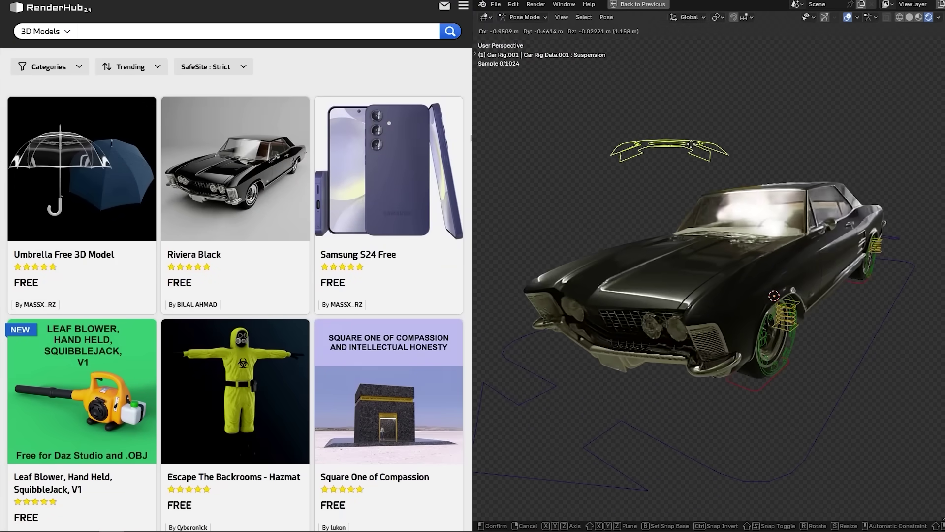
scroll(471, 137, down, 5)
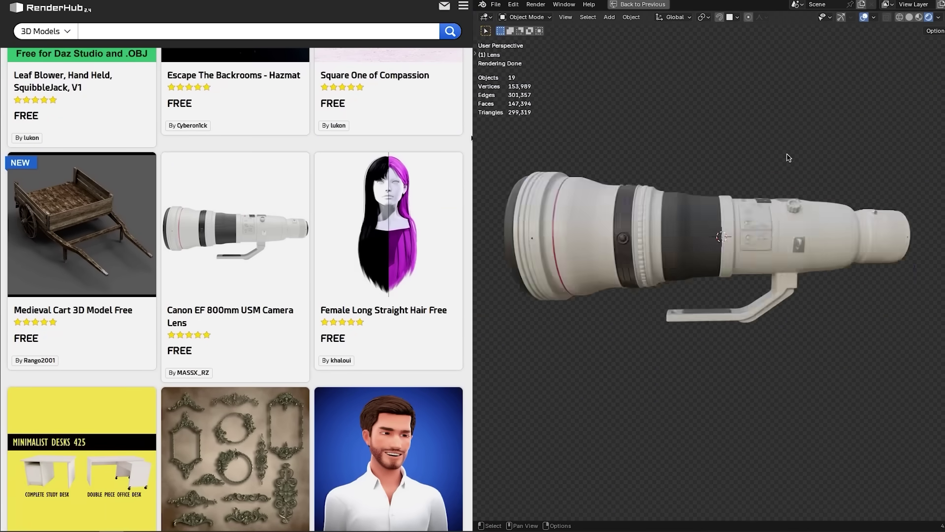
scroll(471, 137, down, 5)
scroll(471, 138, down, 10)
middle_drag(794, 179, 732, 192)
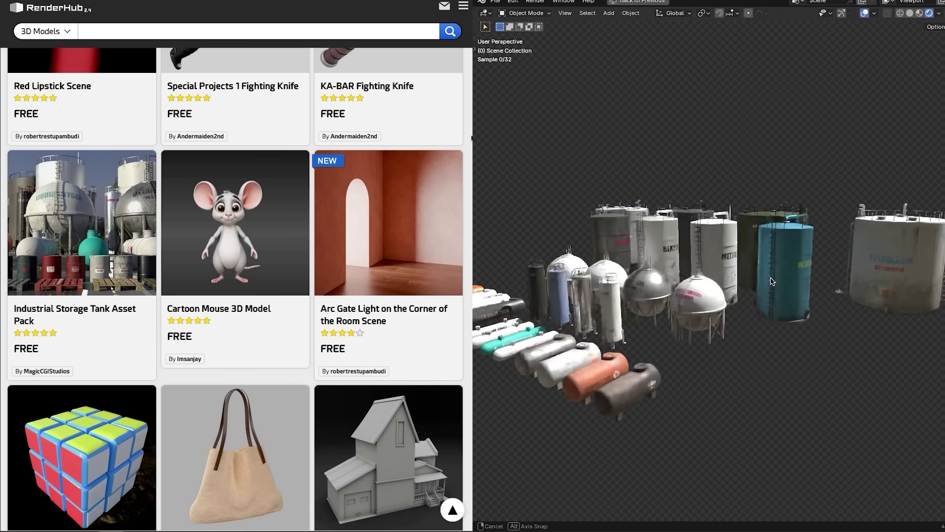
scroll(471, 138, down, 5)
scroll(472, 138, down, 20)
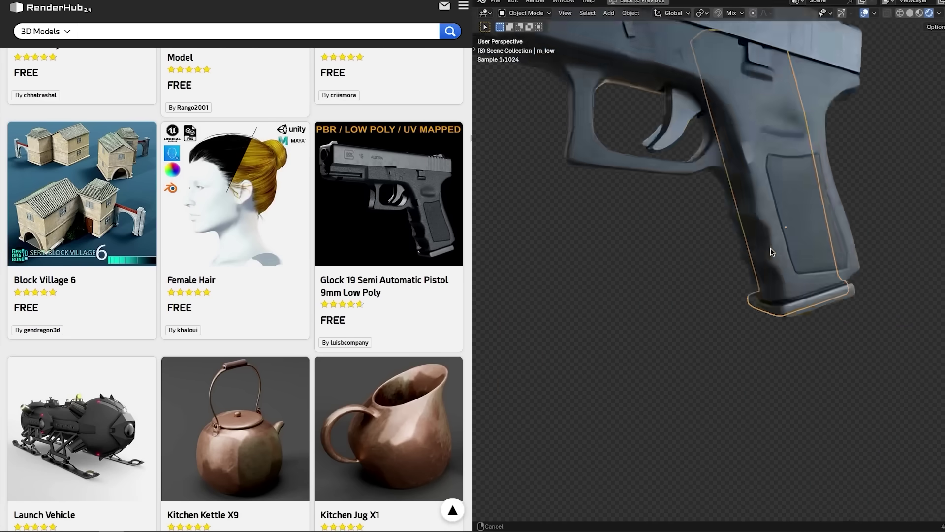
Step: Lower the pistol's magazine out of the grip along the vertical axis
key(g)
key(z)
click(803, 386)
middle_drag(804, 386, 778, 256)
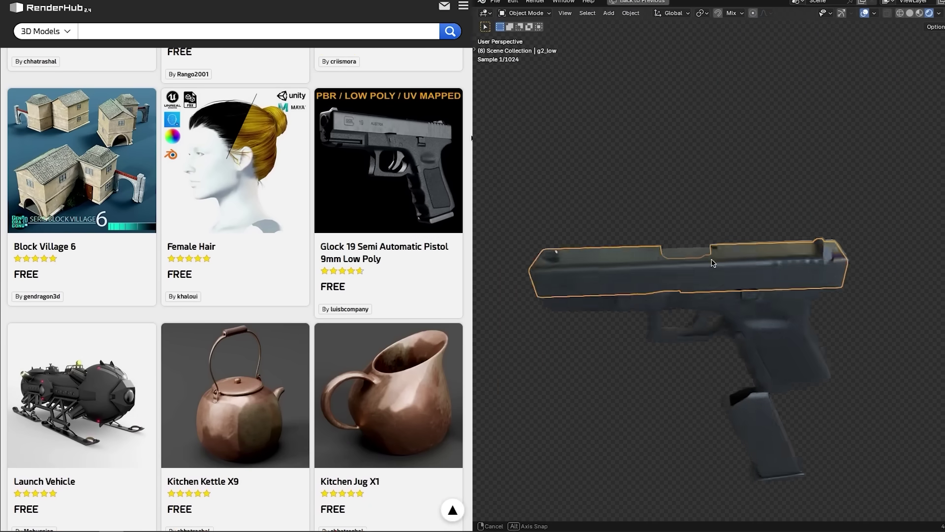
scroll(822, 236, up, 3)
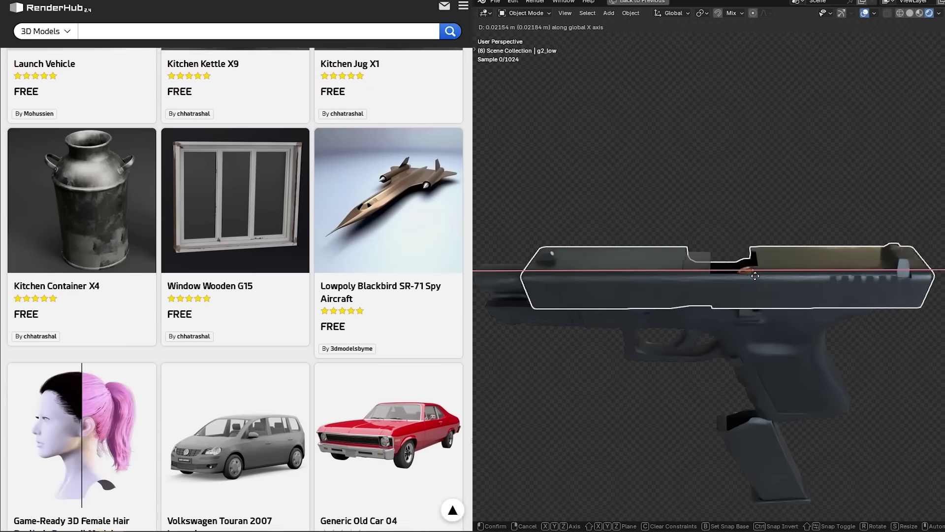
Step: Select the pistol's slide to slide it back along the pistol
key(g)
click(822, 237)
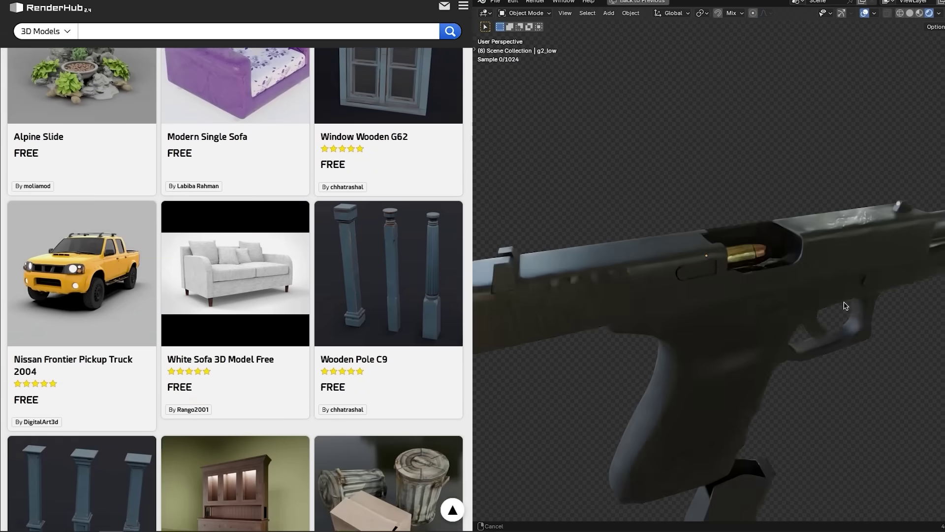
scroll(704, 325, down, 4)
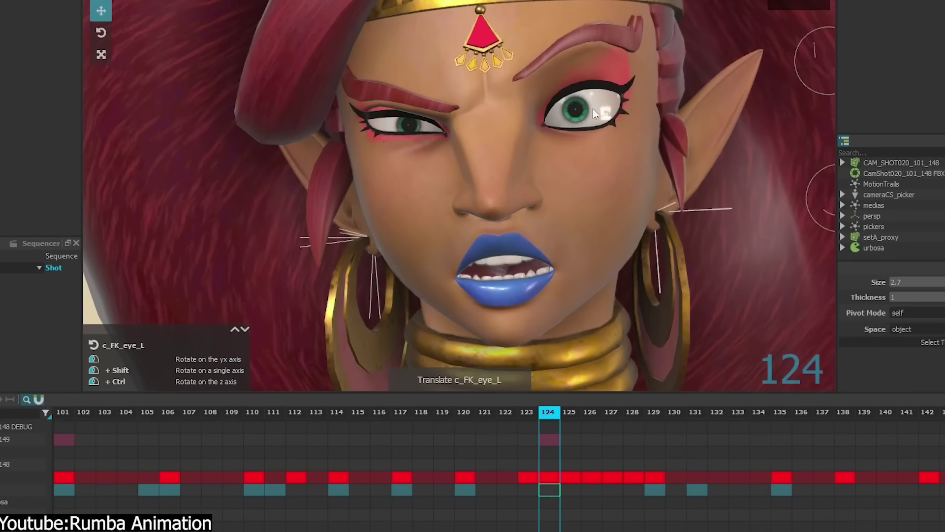
Step: Open the elf's jaw wider with c_FK_jaw, then pose the second rig's right arm and wrist
drag(510, 321, 509, 328)
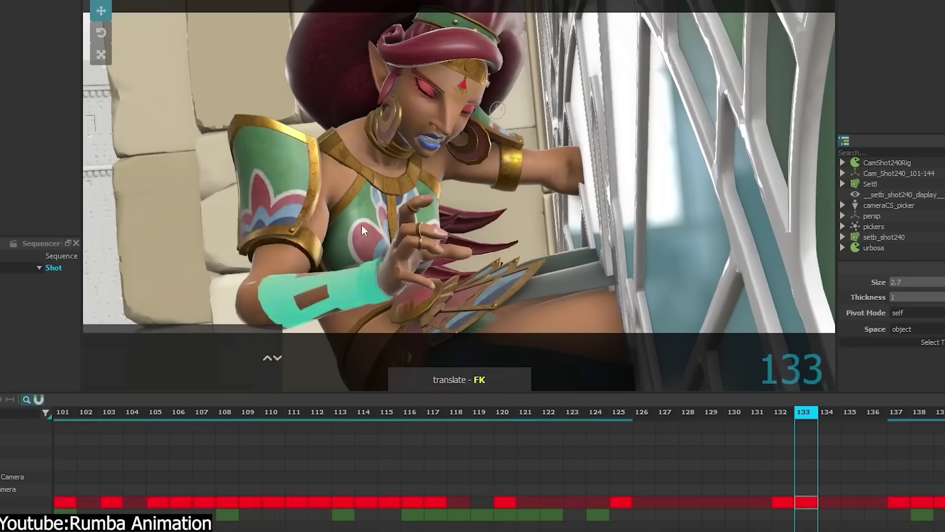
drag(362, 224, 470, 216)
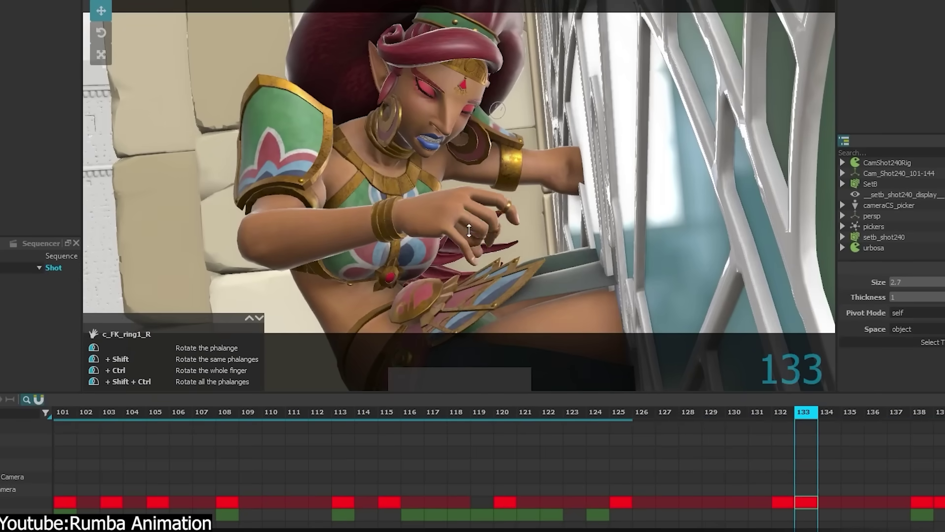
scroll(480, 278, up, 5)
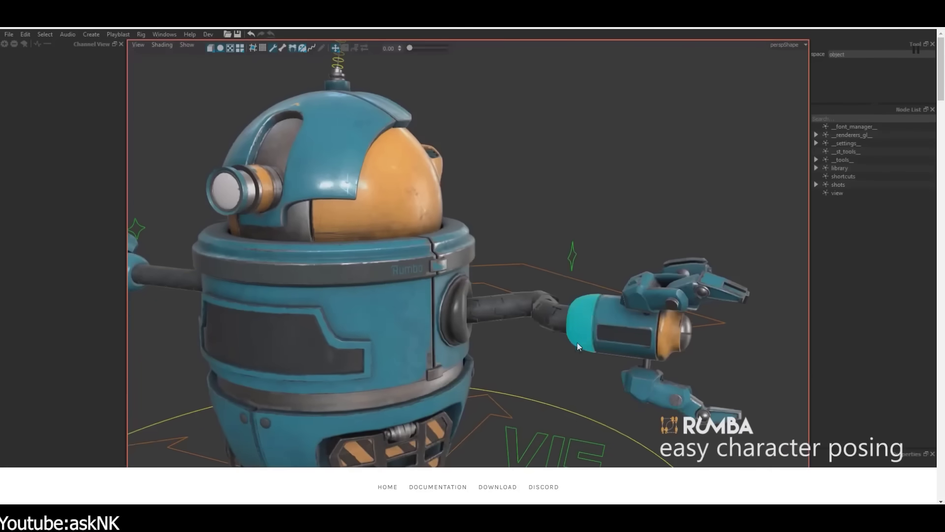
drag(577, 342, 557, 312)
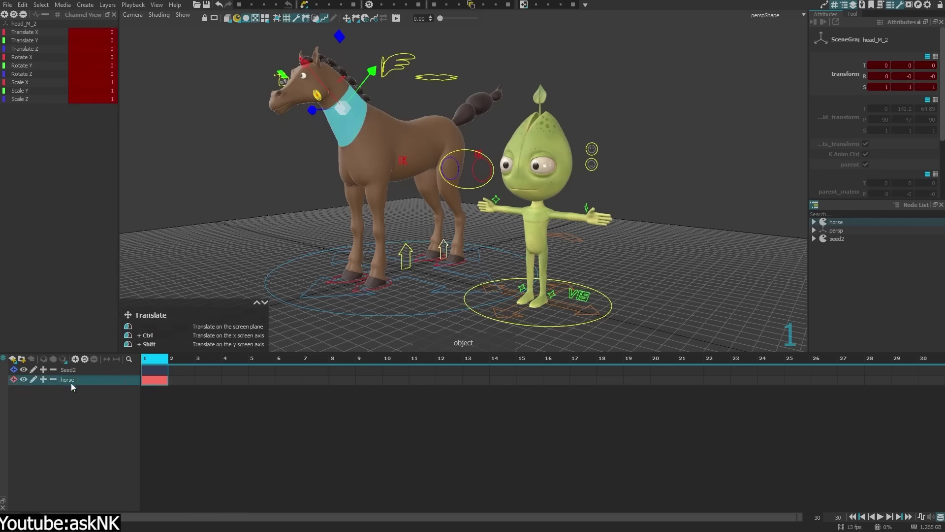
Step: Apply the library's Head clip to the selected character
click(640, 294)
alt+drag(640, 294, 591, 289)
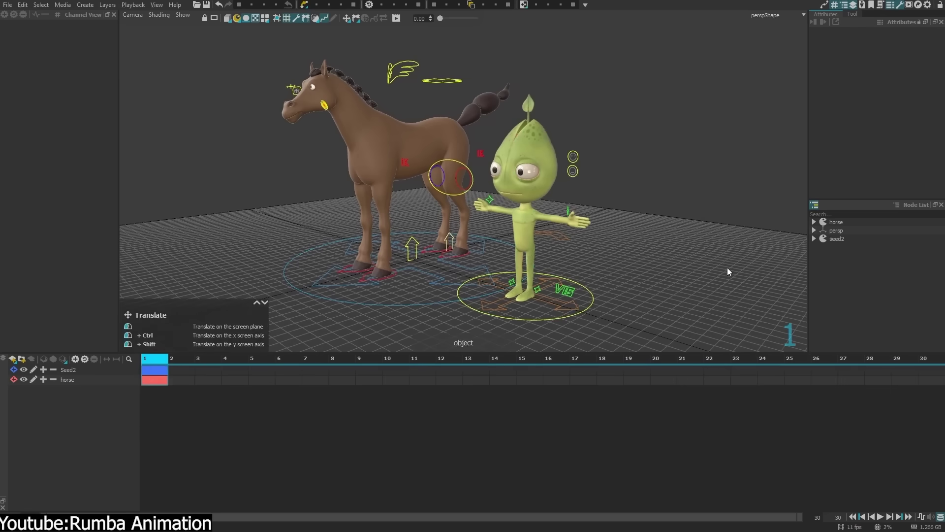
click(835, 239)
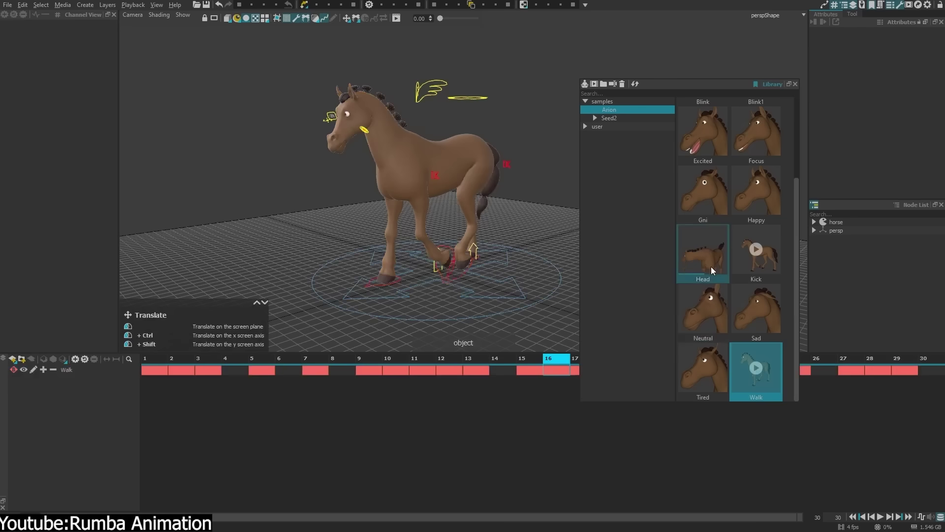
click(711, 263)
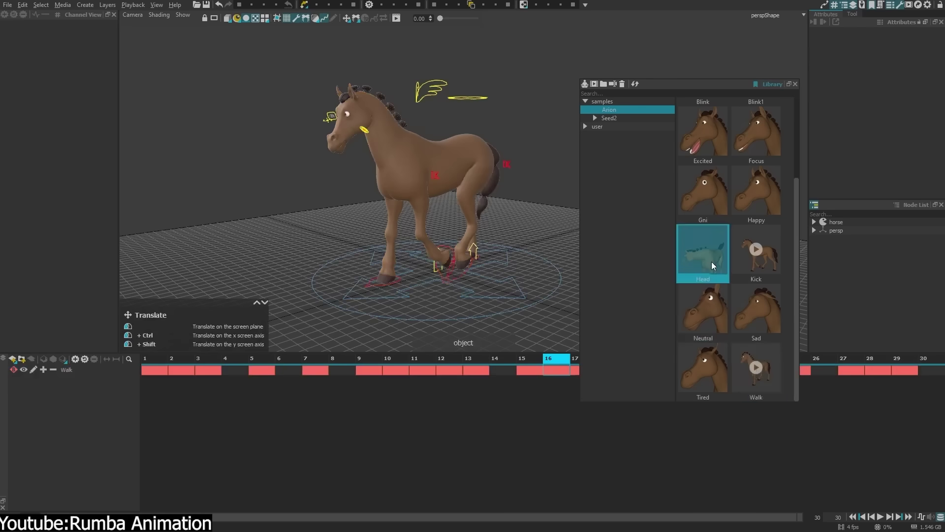
Step: Rename anim_layer_2 to Head and play back the animation
right_click(93, 371)
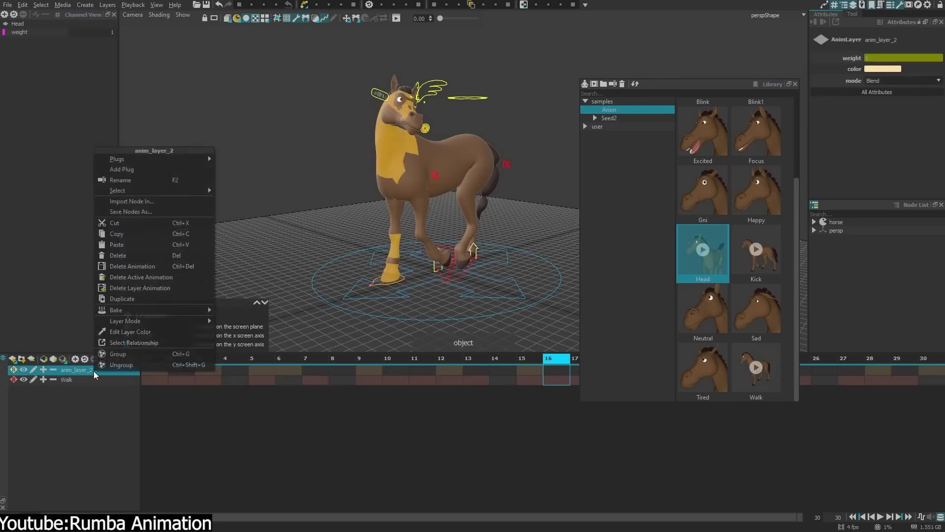
click(122, 179)
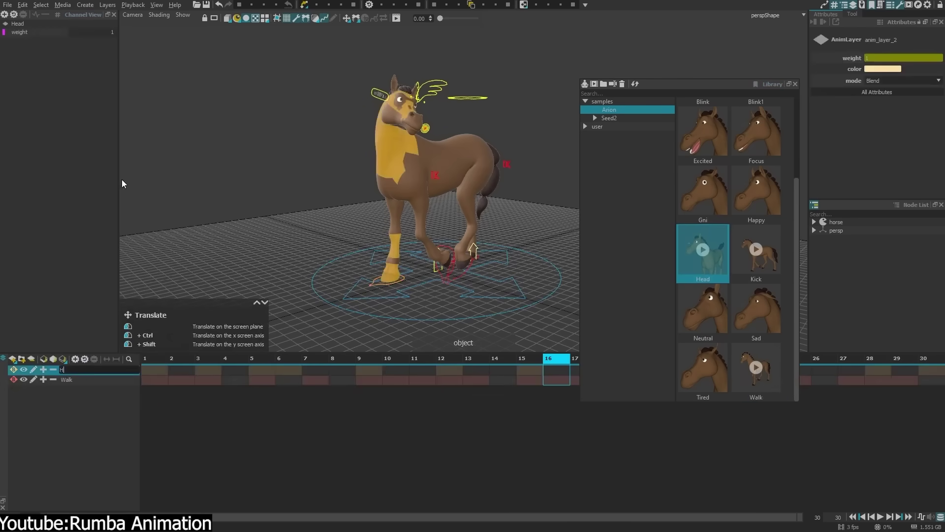
click(219, 186)
key(space)
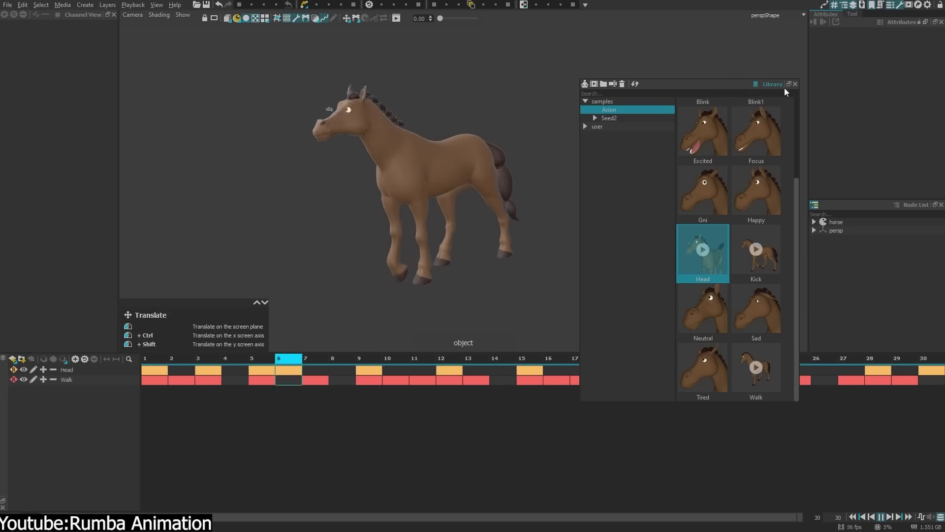
Step: Close the clip Library and select the Kick and Walk layers
key(ctrl+l)
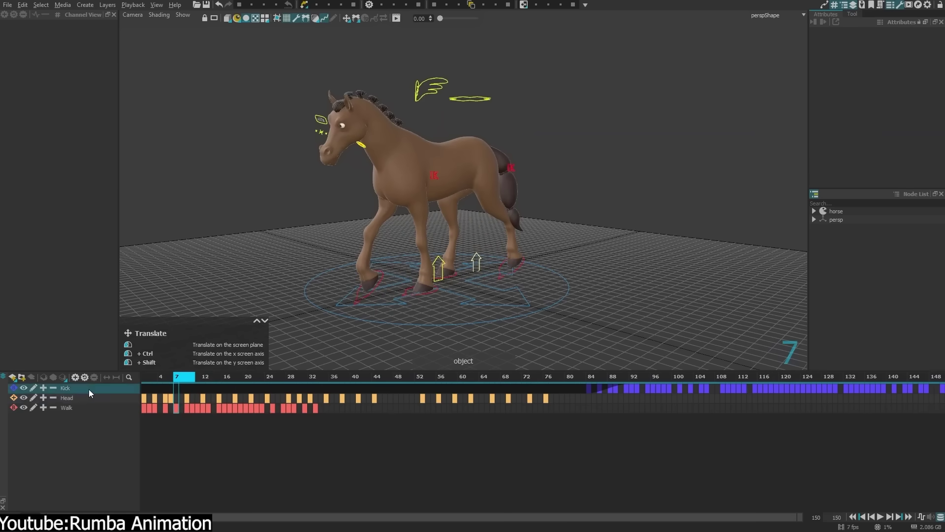
click(89, 389)
ctrl+click(83, 404)
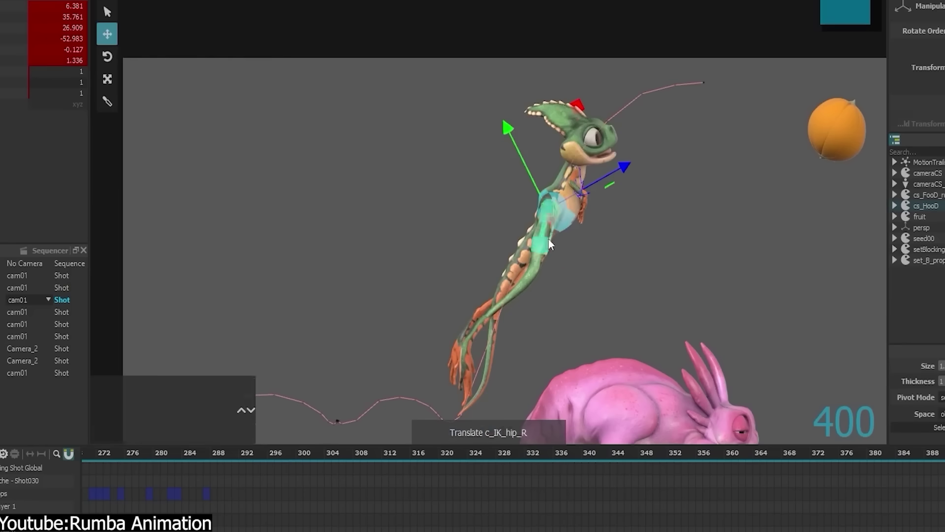
drag(554, 174, 602, 280)
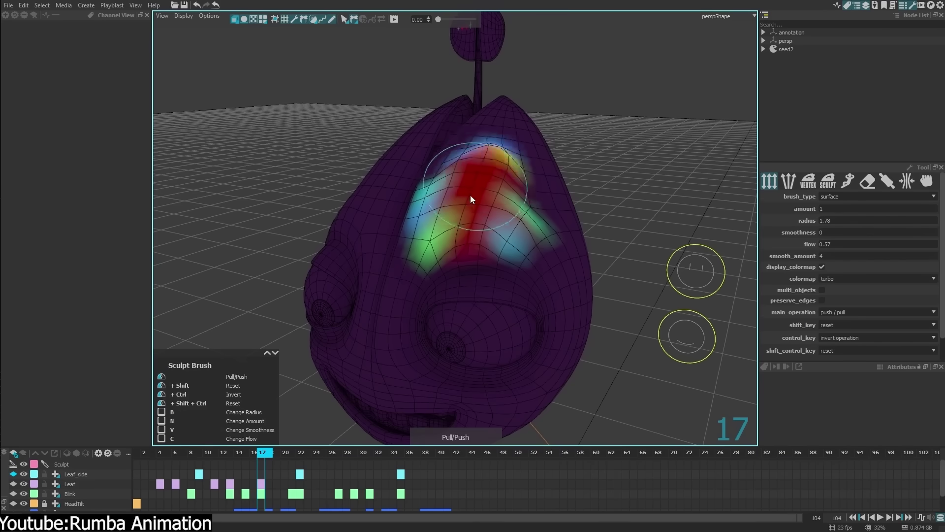
mouse_move(471, 194)
alt+mouse_down()
mouse_move(489, 208)
mouse_move(489, 163)
alt+mouse_up()
mouse_move(499, 219)
alt+mouse_down()
mouse_move(473, 247)
mouse_move(731, 223)
mouse_move(370, 216)
mouse_move(433, 180)
mouse_move(534, 157)
mouse_move(501, 231)
mouse_move(558, 265)
mouse_move(554, 166)
alt+mouse_up()
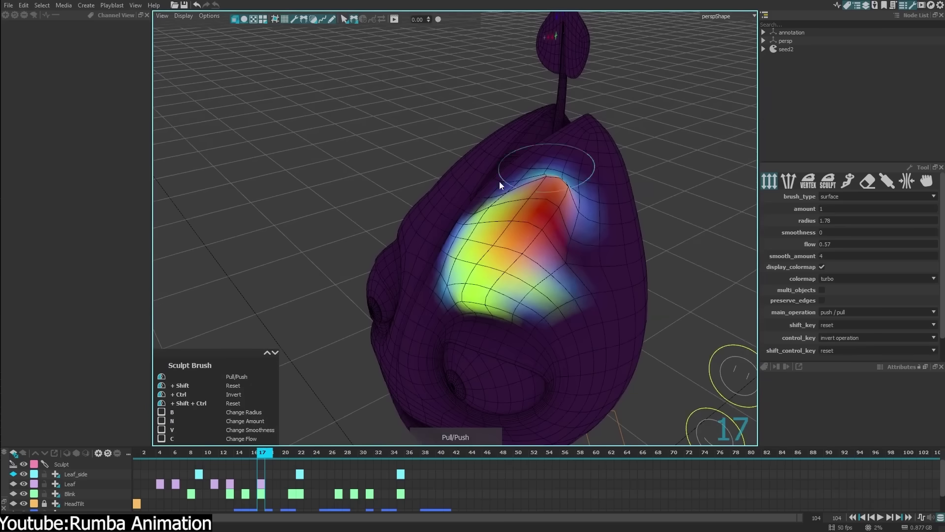
Step: Sculpt a Pull/Push bulge into the head, return to frame 42, and hide the second Sculpt layer
mouse_move(563, 282)
mouse_down()
mouse_move(596, 251)
mouse_move(589, 235)
mouse_move(649, 220)
mouse_up()
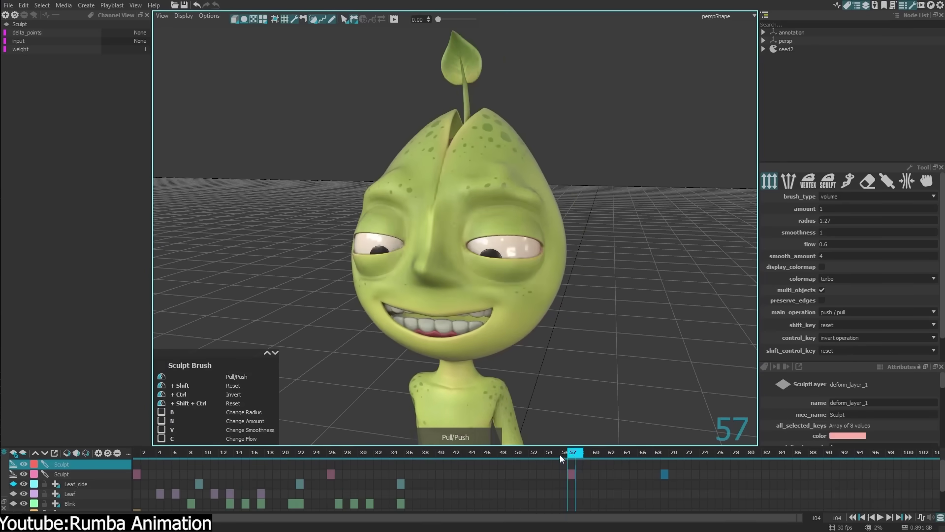
drag(572, 455, 429, 457)
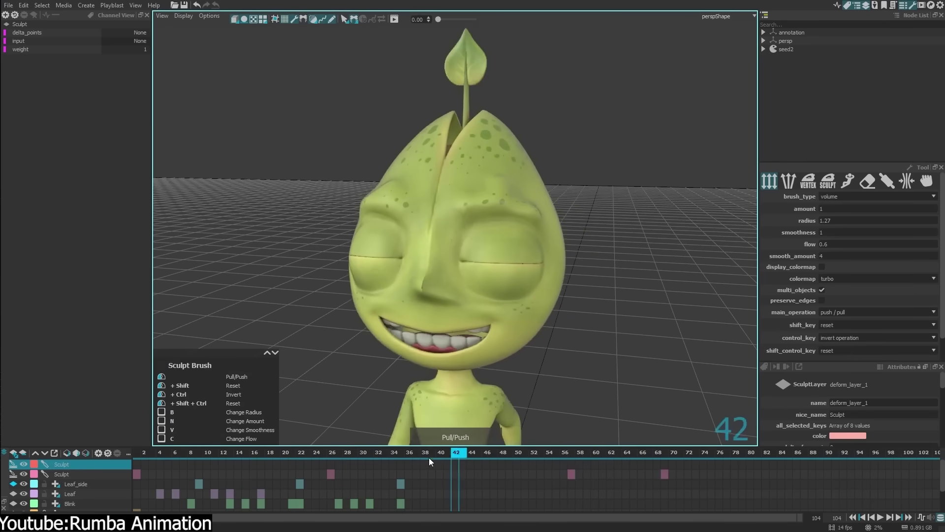
click(23, 474)
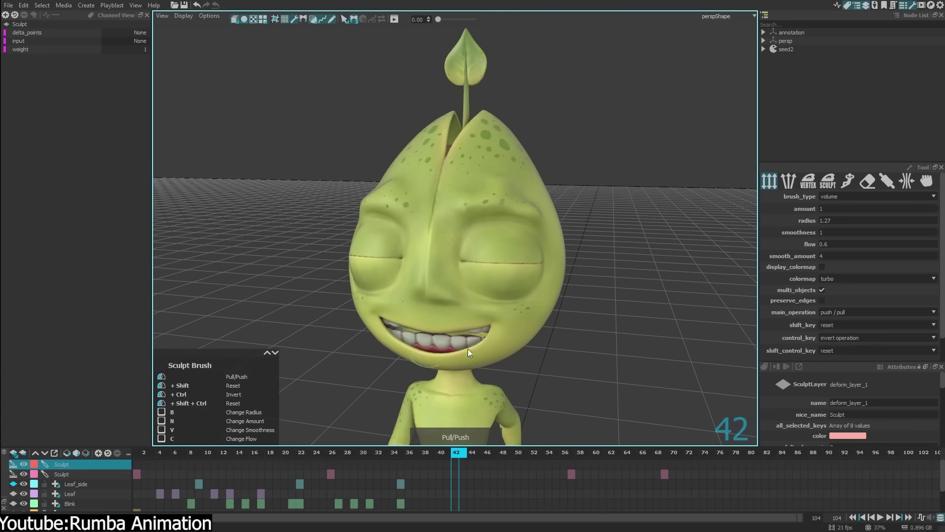
alt+drag(480, 302, 389, 373)
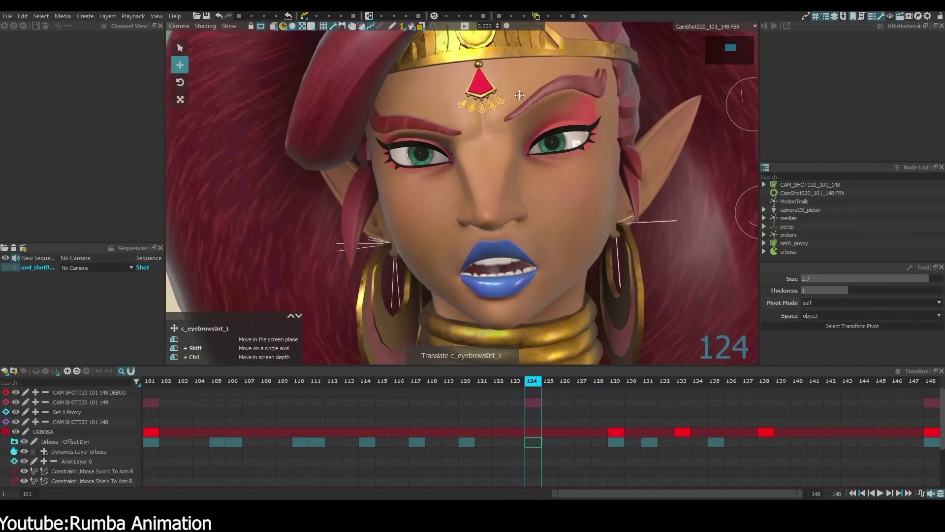
Step: Select the c_eyelidDn_L control and switch to the scale tool
click(581, 164)
key(r)
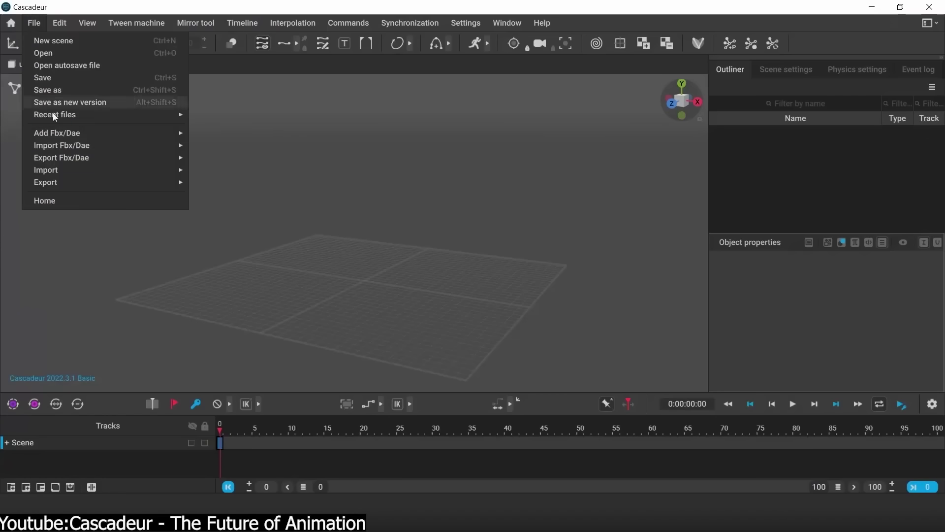
Step: Import the humanoid model via Fbx/Dae > Model and add its rig elements with Quick Rigging
mouse_move(74, 145)
click(228, 181)
click(429, 308)
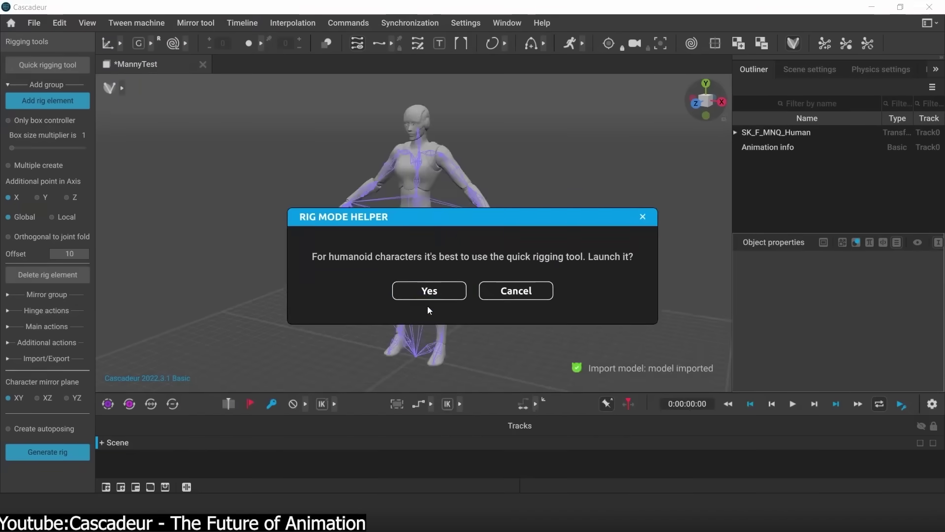
click(427, 291)
click(469, 292)
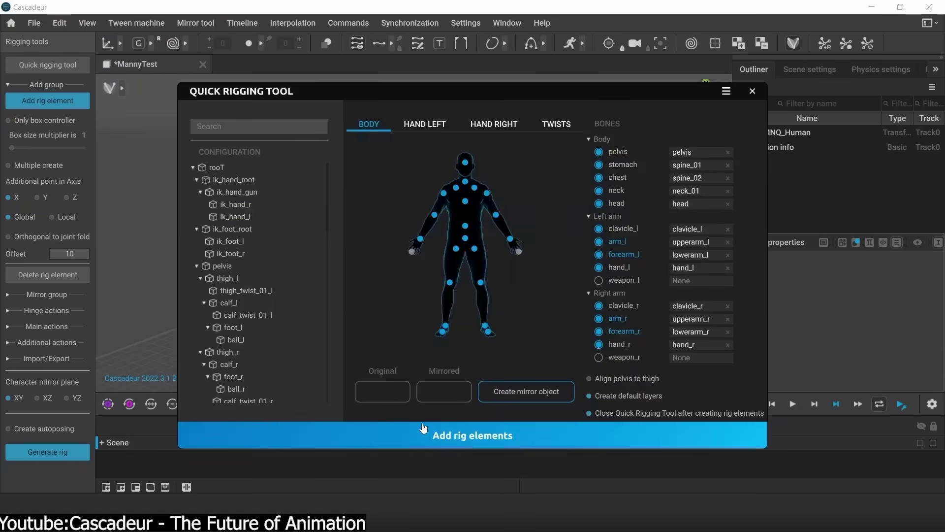
click(443, 435)
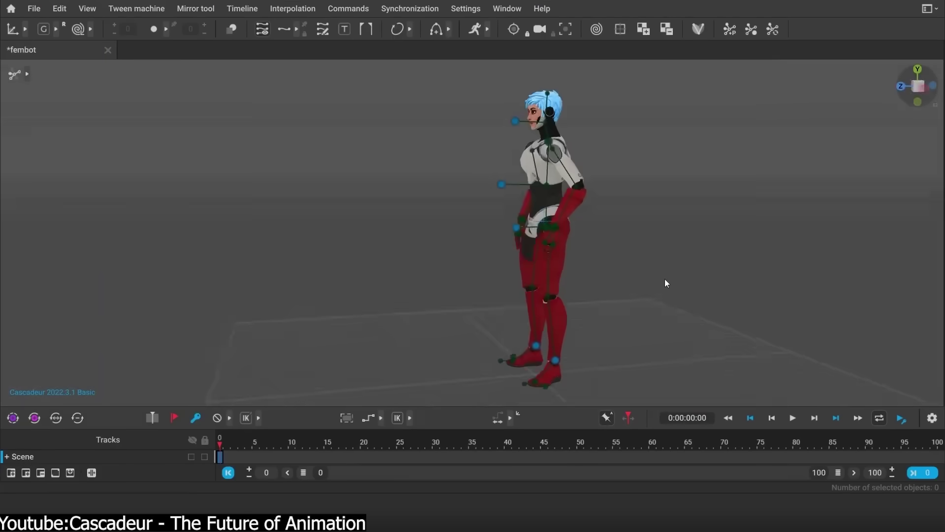
Step: Pose the foot into a walking step and lower the pelvis into a lunge and kneel
click(553, 365)
drag(553, 365, 398, 364)
drag(490, 238, 487, 317)
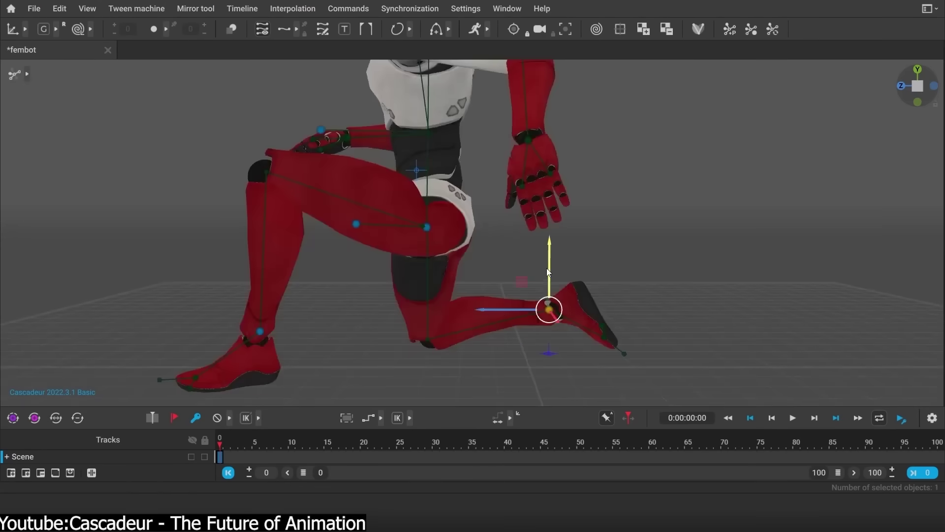
drag(548, 308, 546, 338)
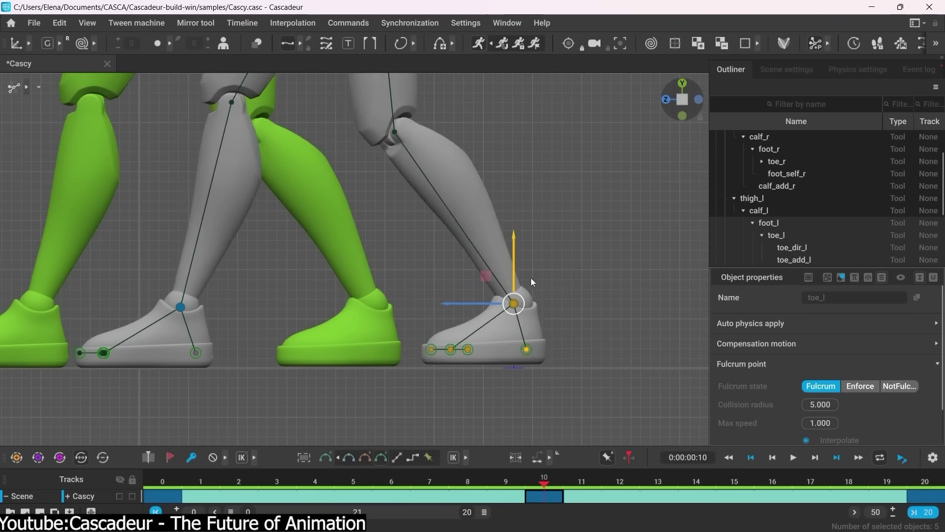
click(562, 292)
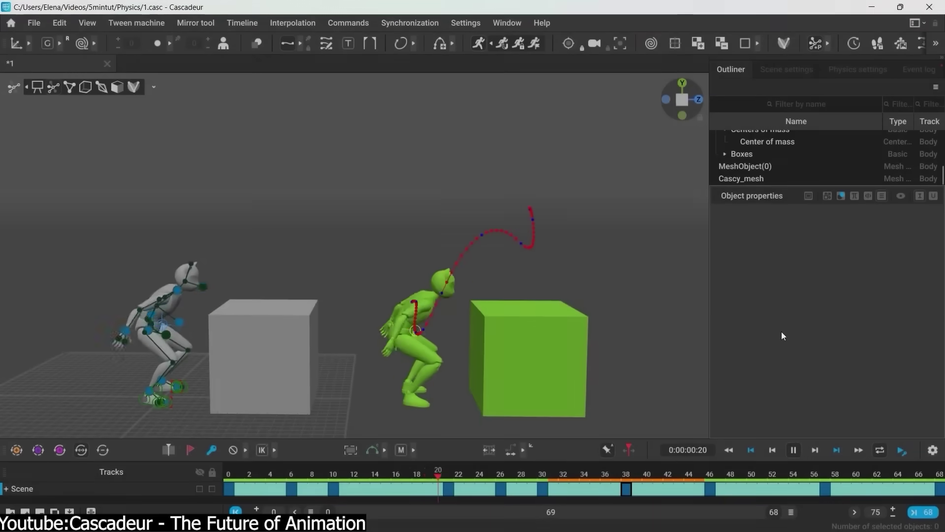